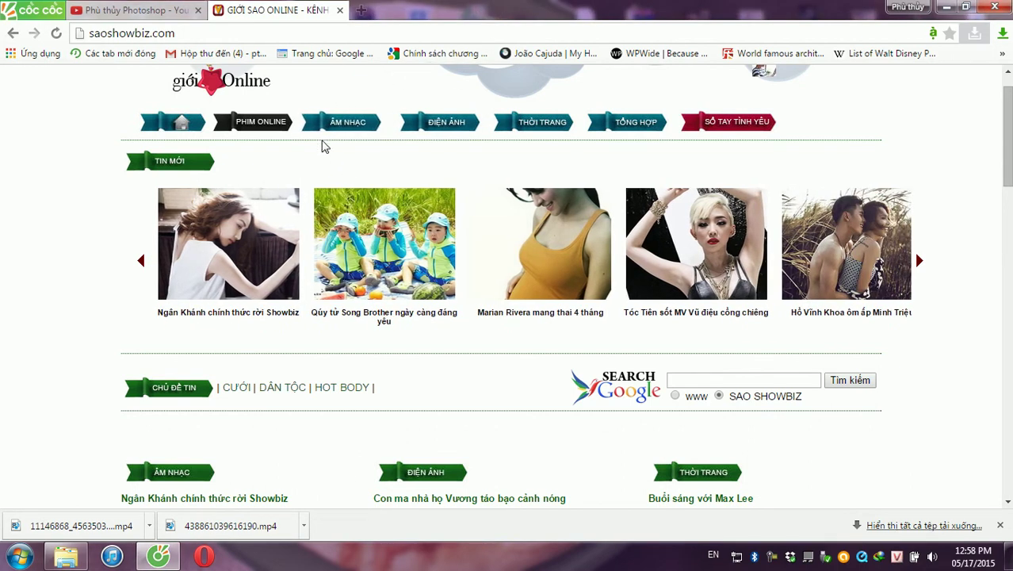
Switch to the YouTube channel tab, leaving the saoshowbiz.com homepage open
click(184, 32)
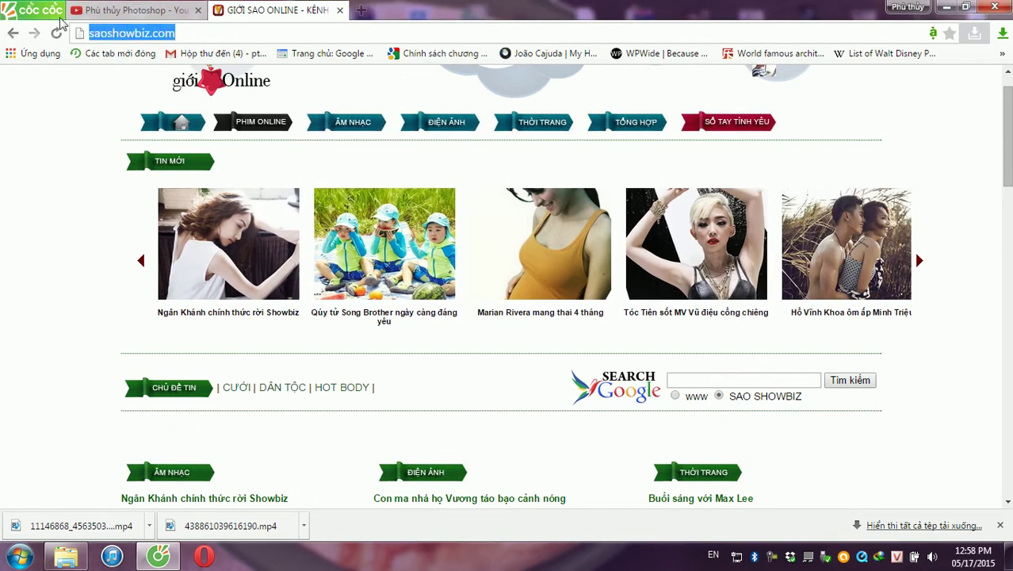
click(111, 10)
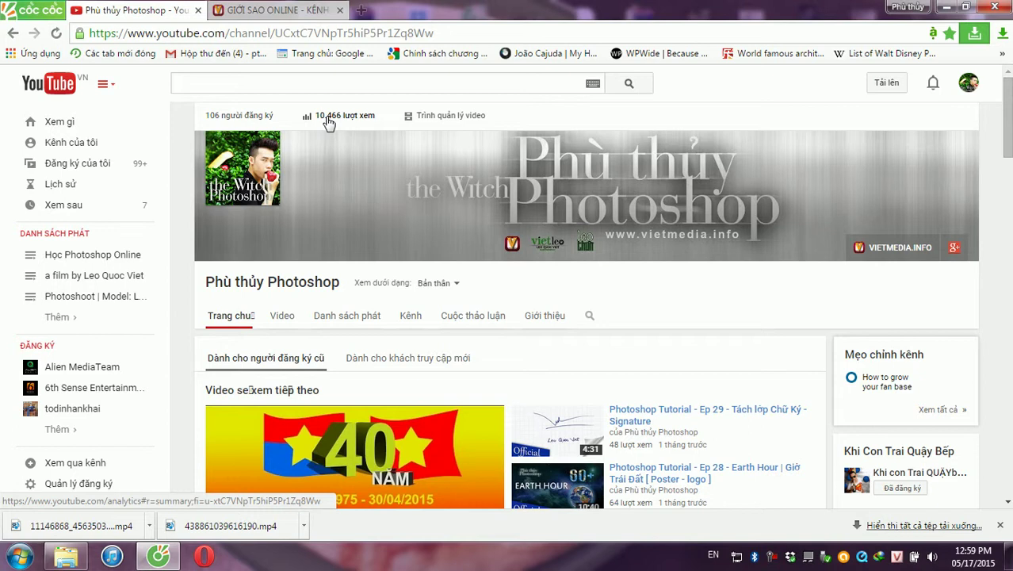
Open a new tab and load flixpress.com from the 'fl' address-bar suggestion
click(361, 10)
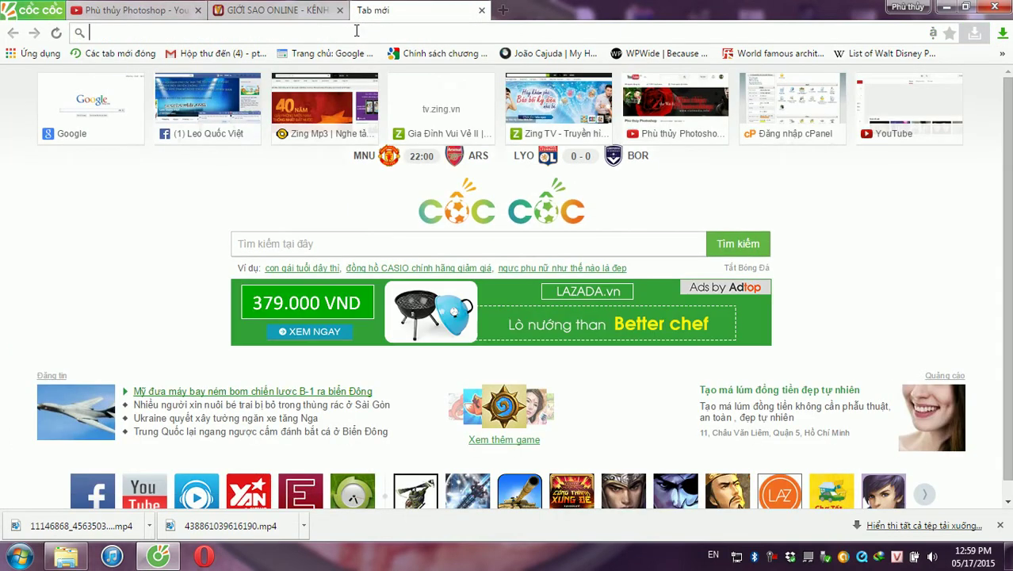
text(fl)
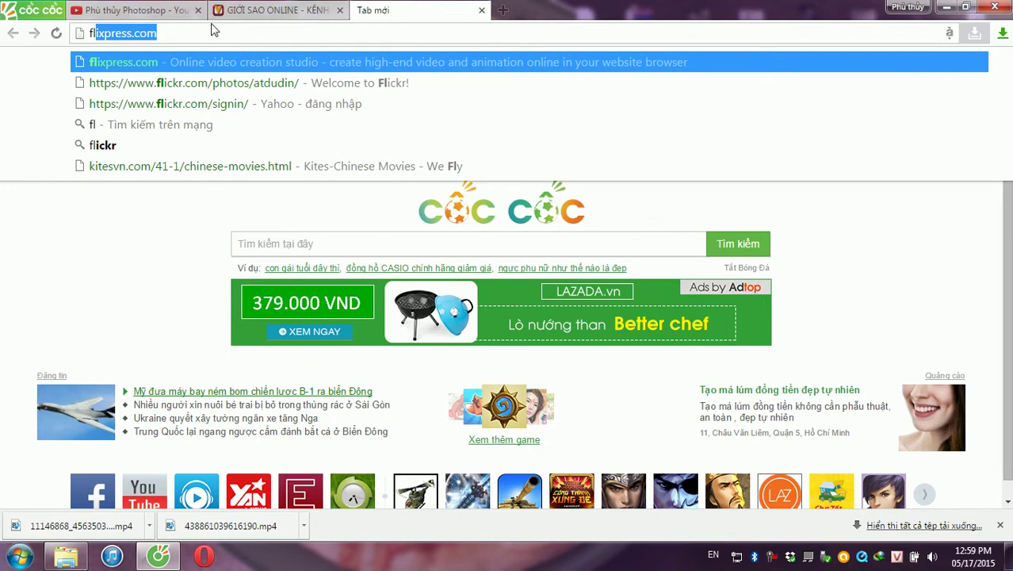
key(Return)
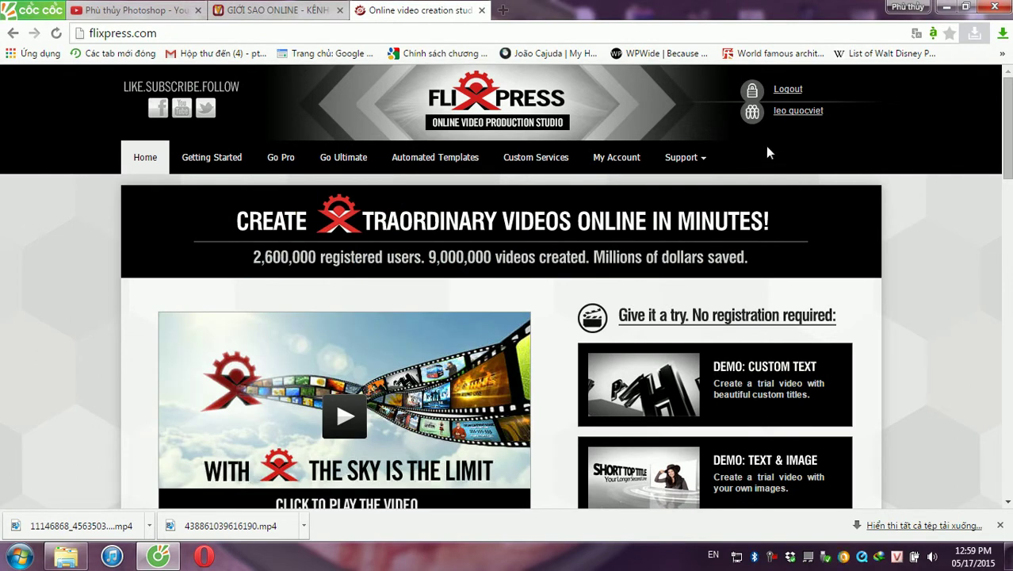
Log out of FlixPress and log back in with the saved username and password
click(793, 110)
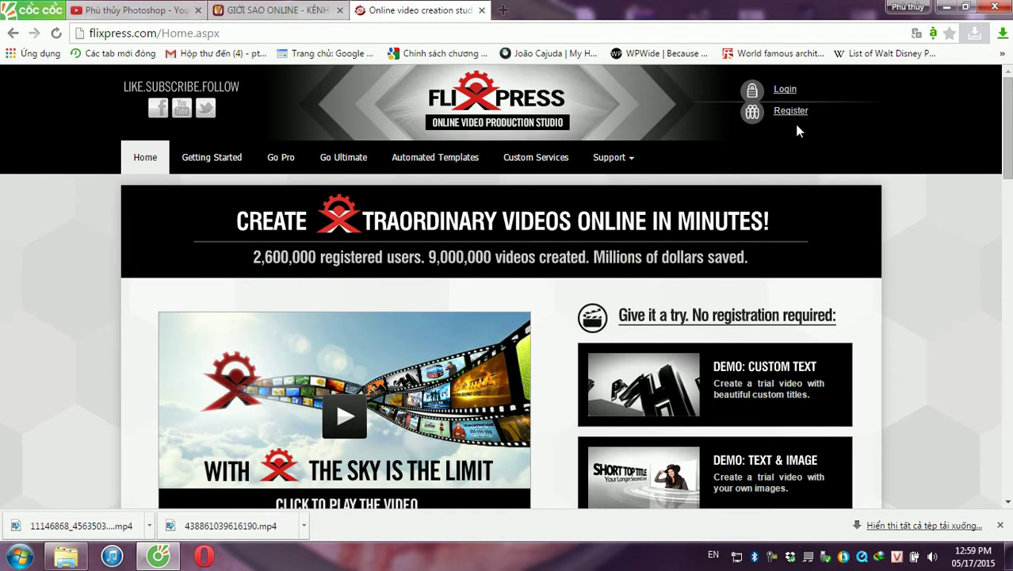
click(781, 89)
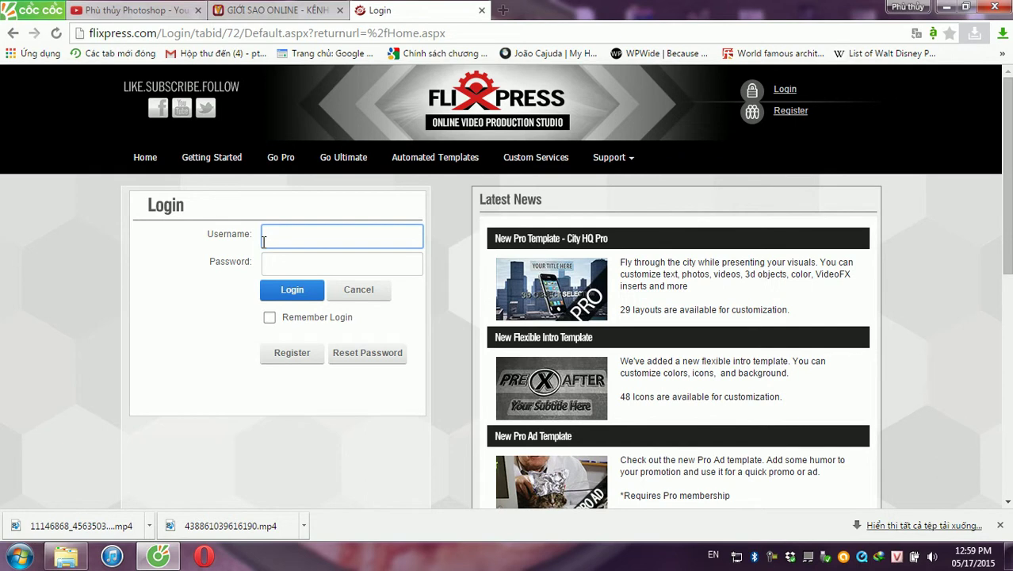
text(l)
text(eo)
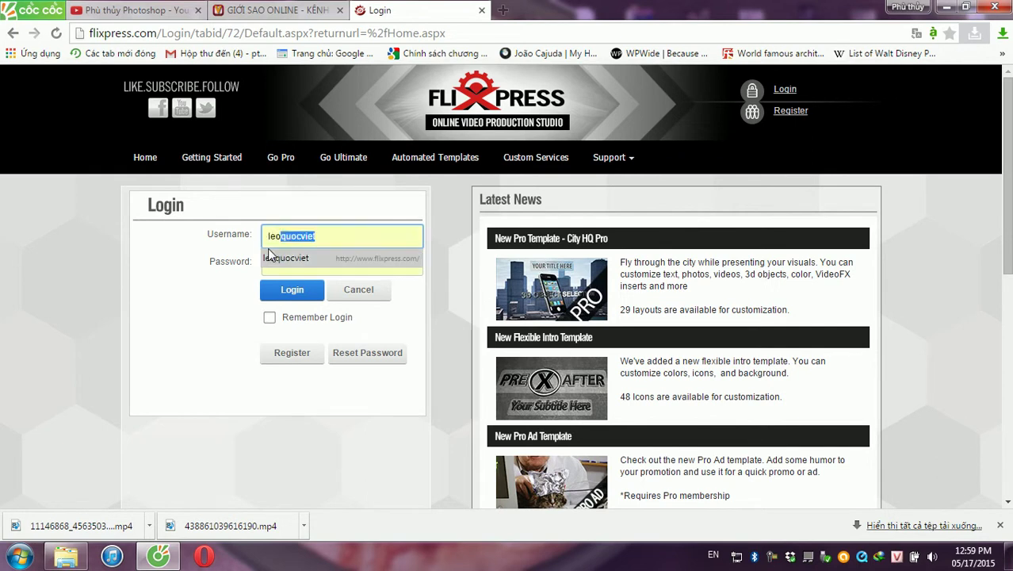
click(299, 264)
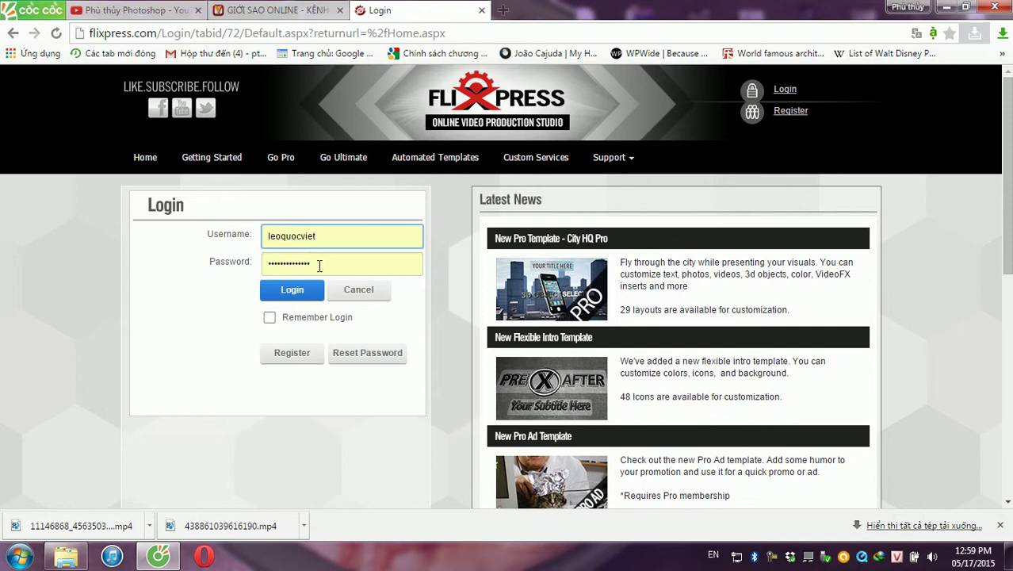
click(307, 290)
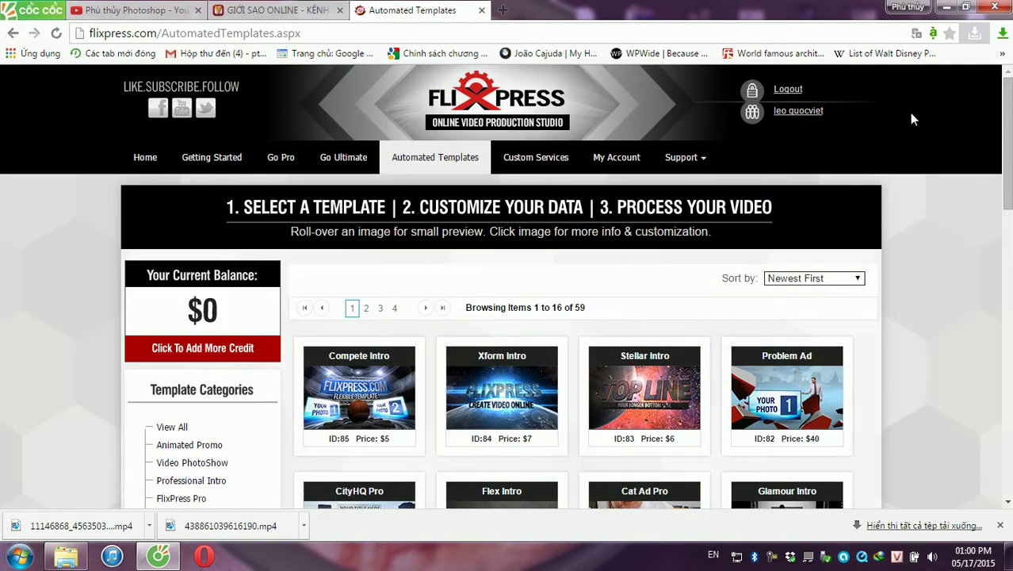
Preview the CubePop Intro template, then filter the catalogue to the nine Free Templates
click(427, 162)
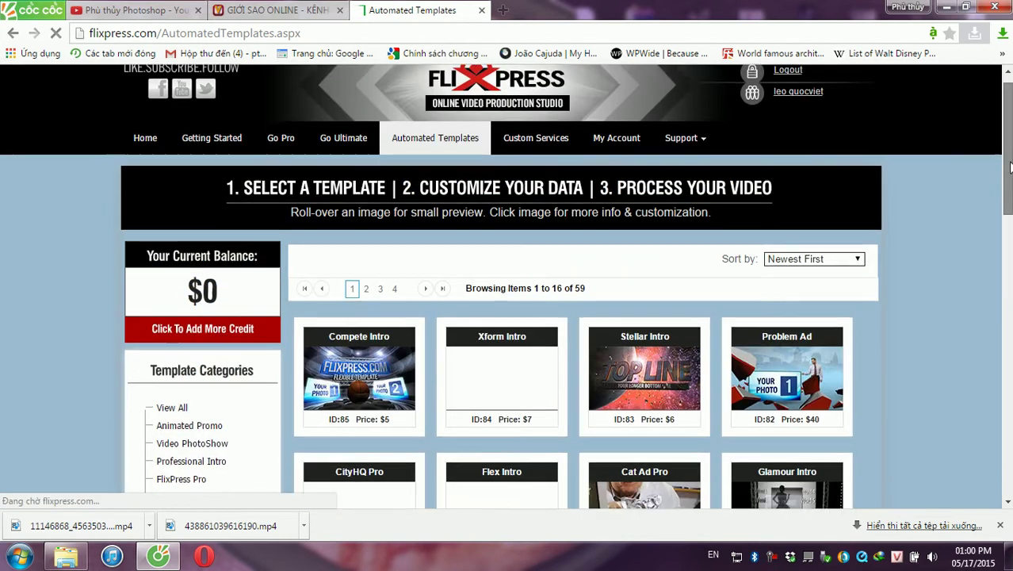
drag(1007, 148, 1006, 219)
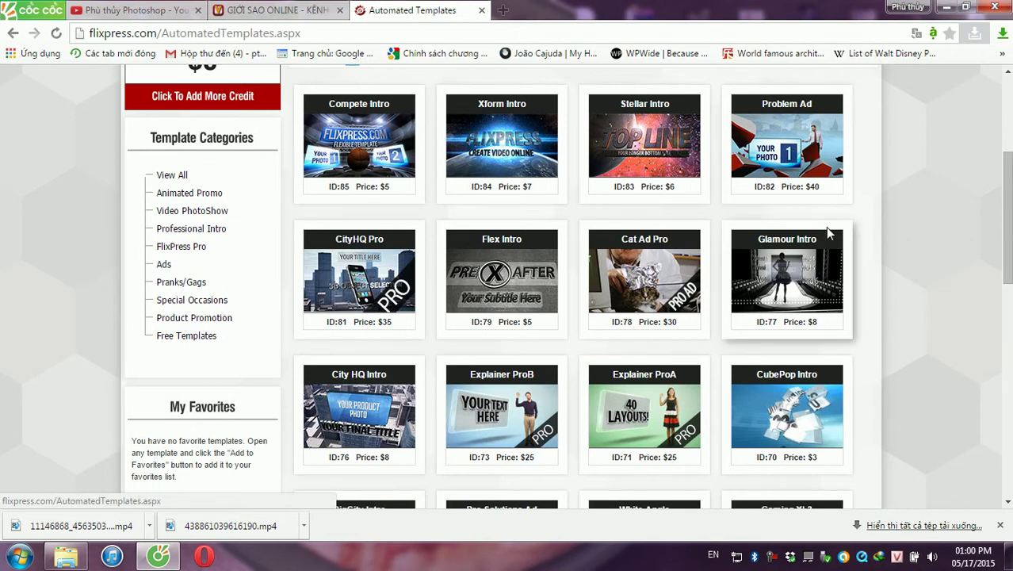
drag(1008, 232, 1008, 275)
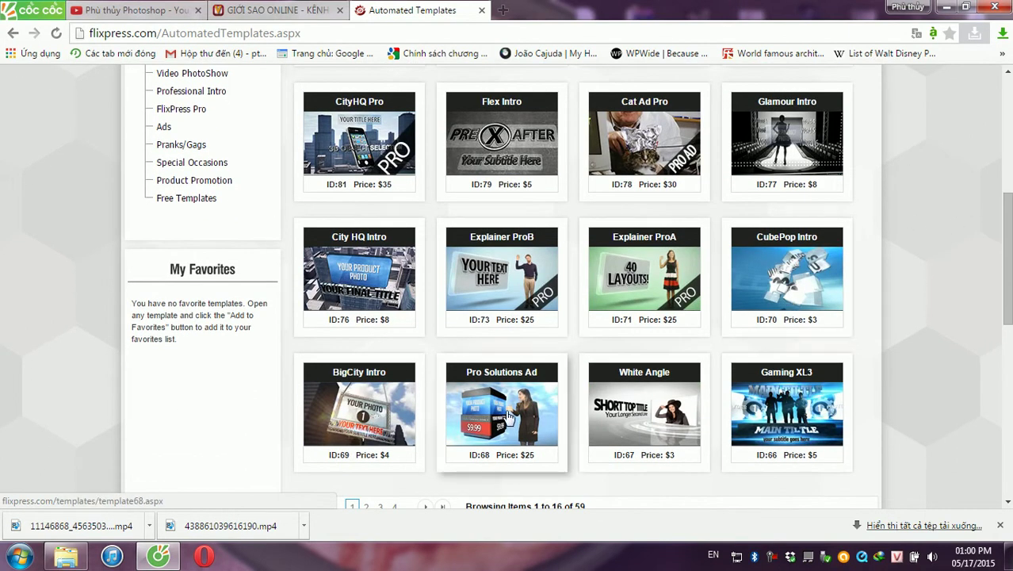
click(793, 282)
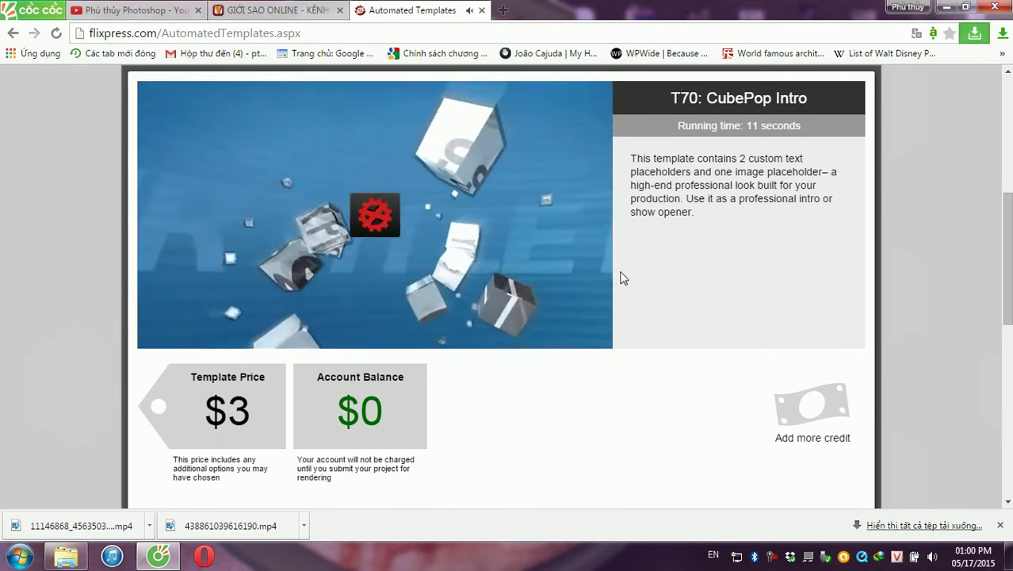
click(433, 307)
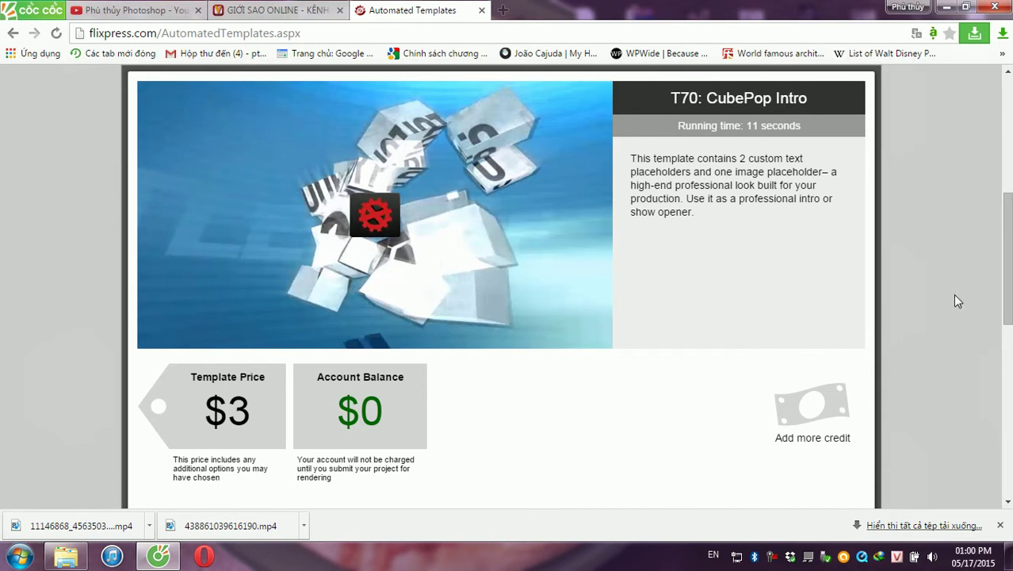
scroll(1006, 253, down, 3)
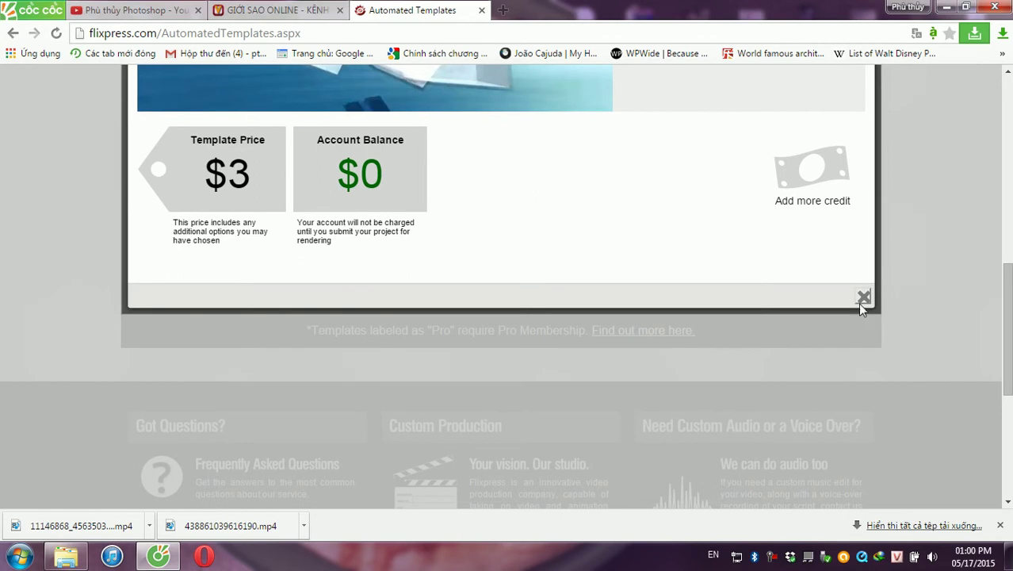
click(863, 296)
drag(1003, 339, 1009, 313)
scroll(1009, 313, up, 3)
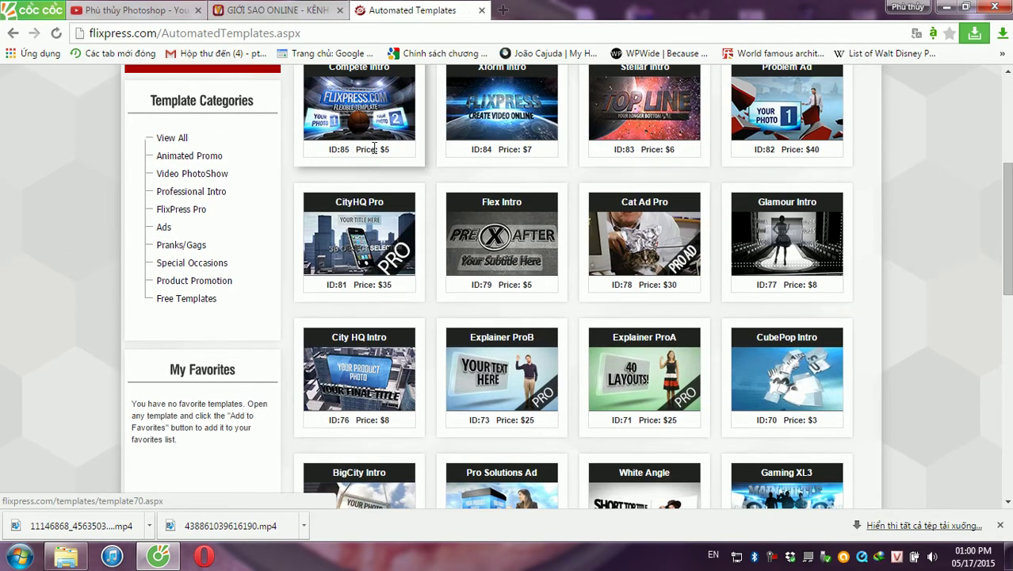
click(200, 306)
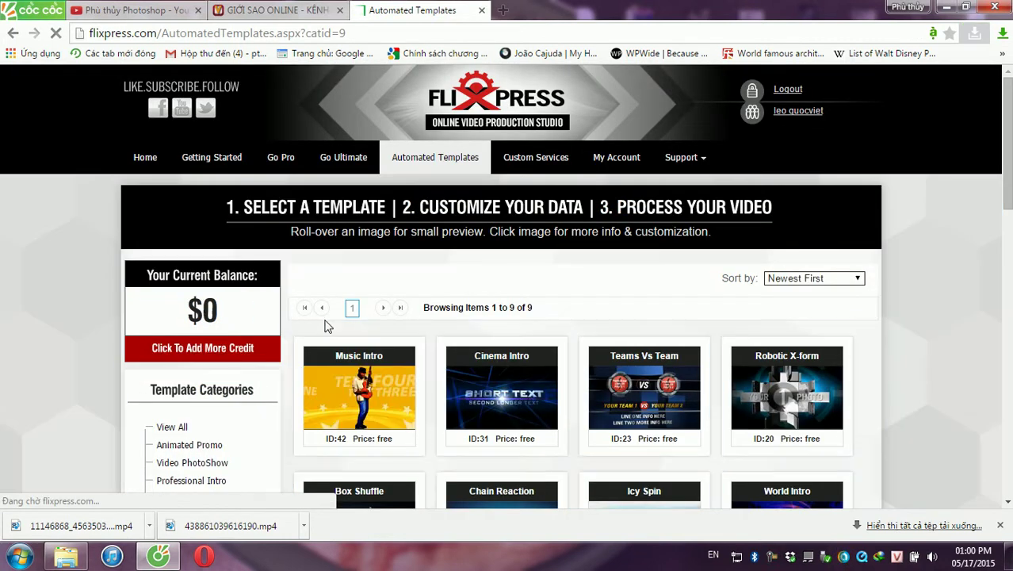
Open the T31 Cinema Intro template, confirm its instructions, and start customizing it
drag(1009, 213, 1008, 248)
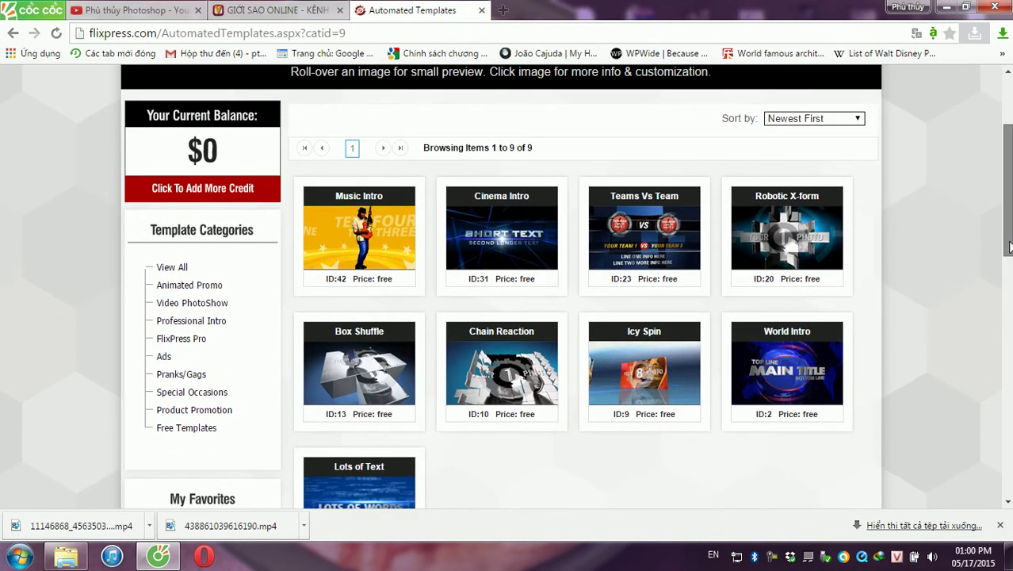
mouse_move(502, 388)
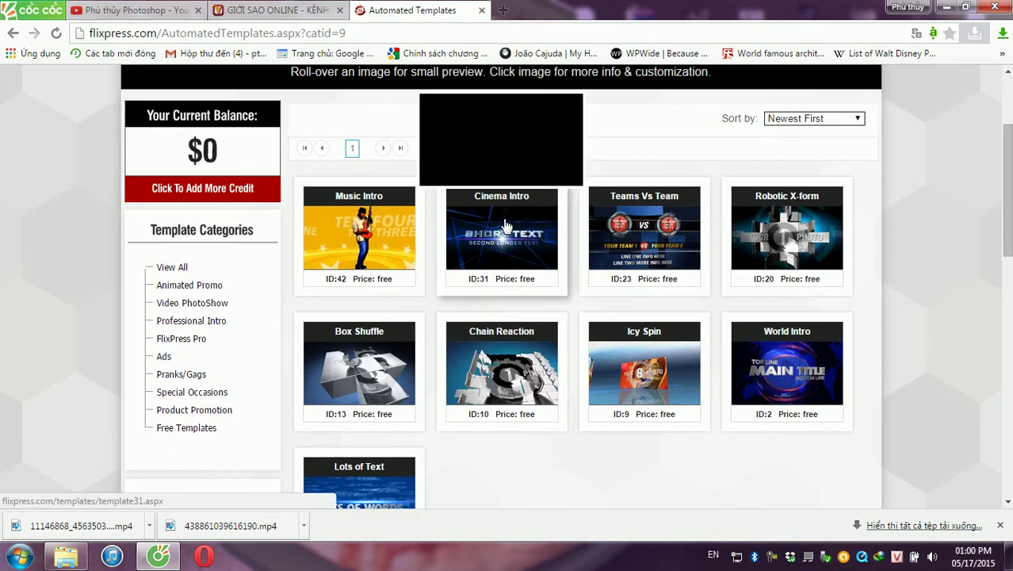
click(502, 235)
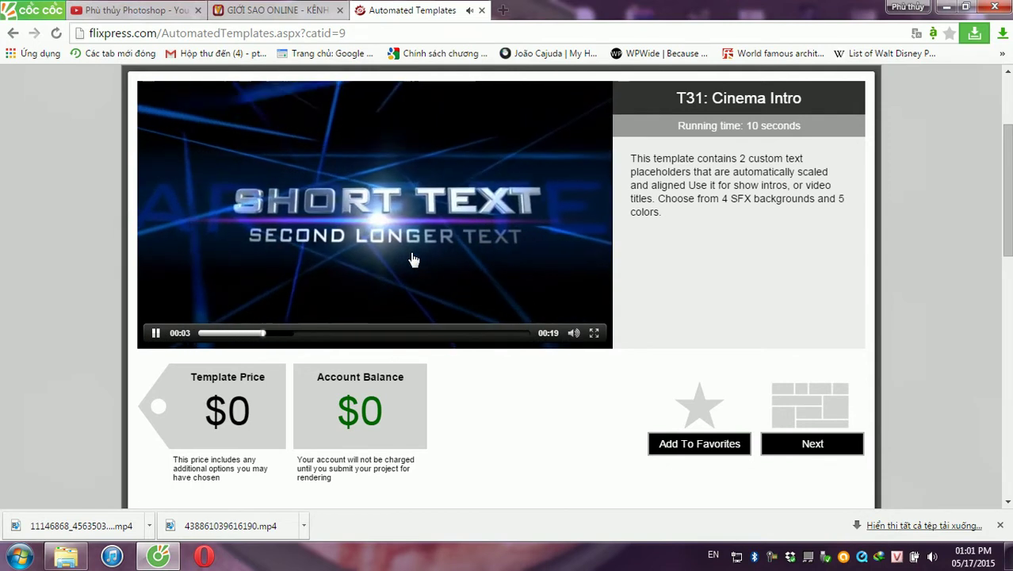
click(798, 449)
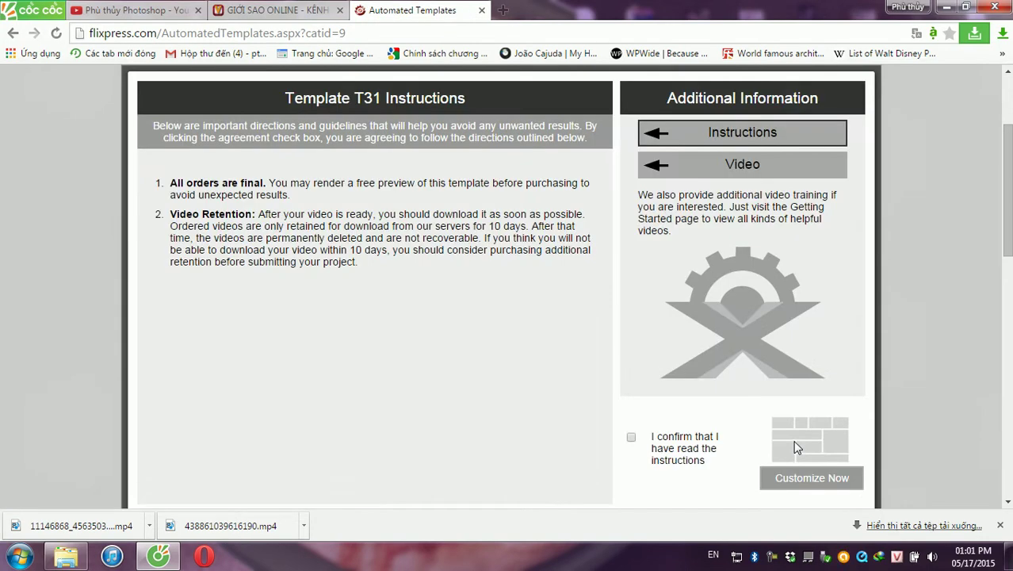
click(632, 437)
click(812, 482)
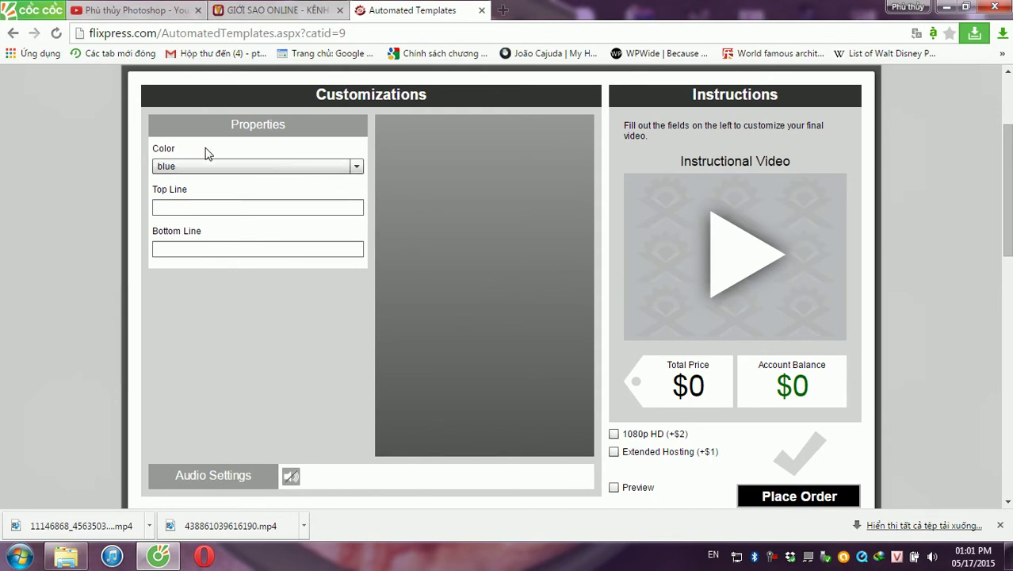
Set the Cinema Intro colour to purple after trying green and red
click(187, 169)
click(181, 198)
click(200, 168)
click(173, 222)
click(233, 167)
click(184, 231)
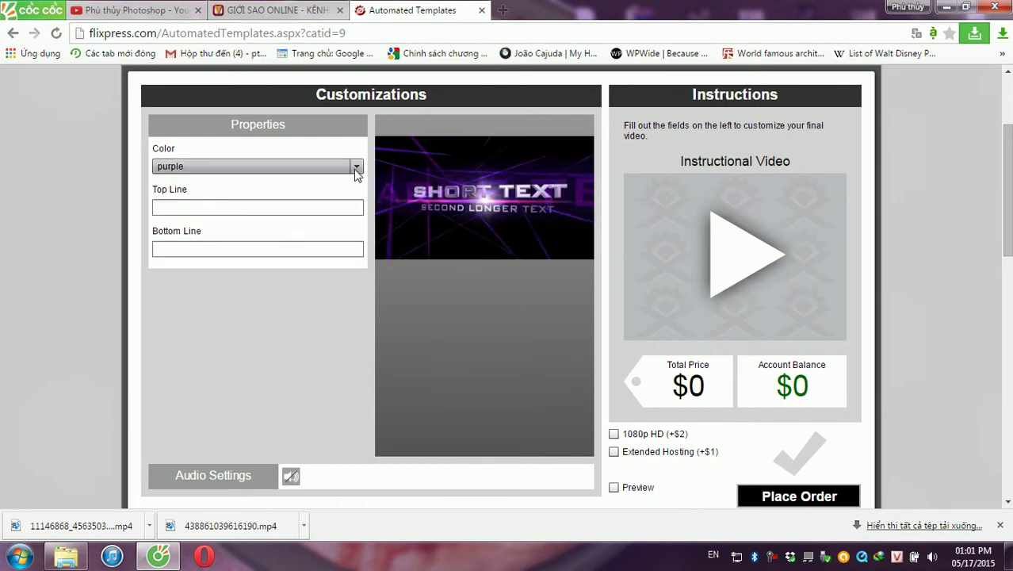
Enter Top Line 'saoshowbiz.com' and Bottom Line 'bring "stars" to beside your'
click(275, 208)
text(saoshowbiz.com)
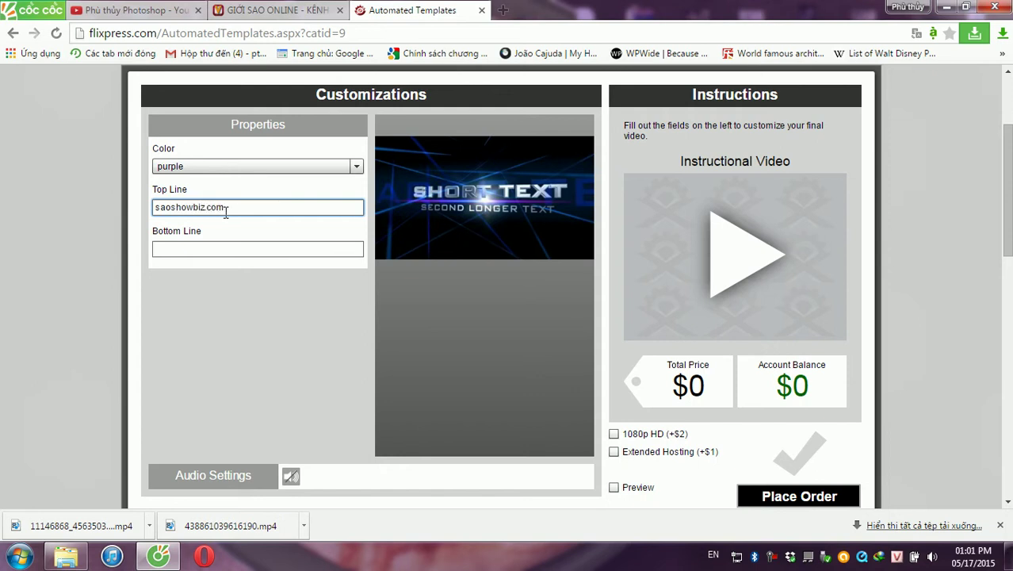
click(200, 248)
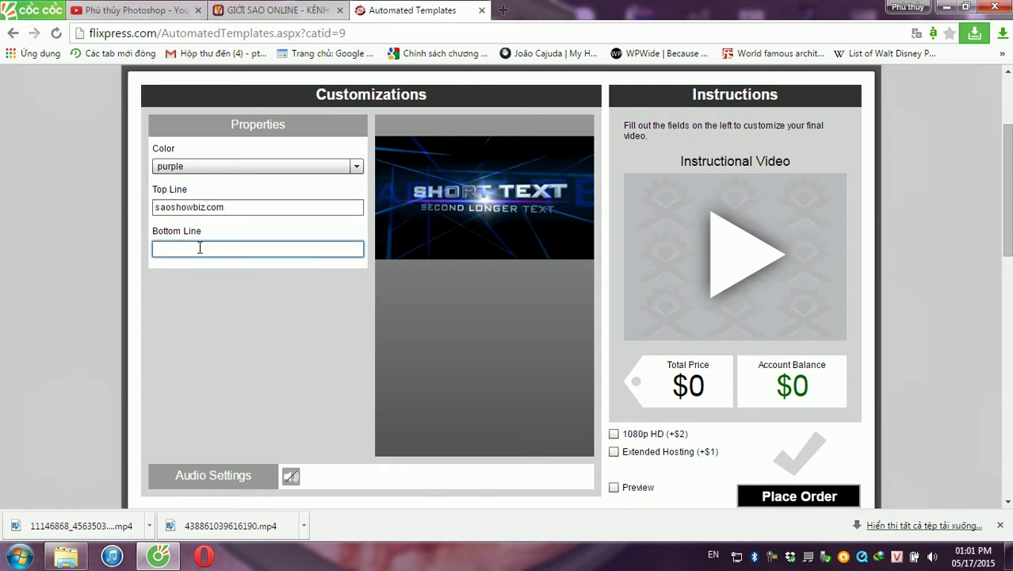
text(br)
text(ing "stars)
text(" to beside your)
Place and confirm the Cinema Intro order, then go to View My Orders
click(797, 496)
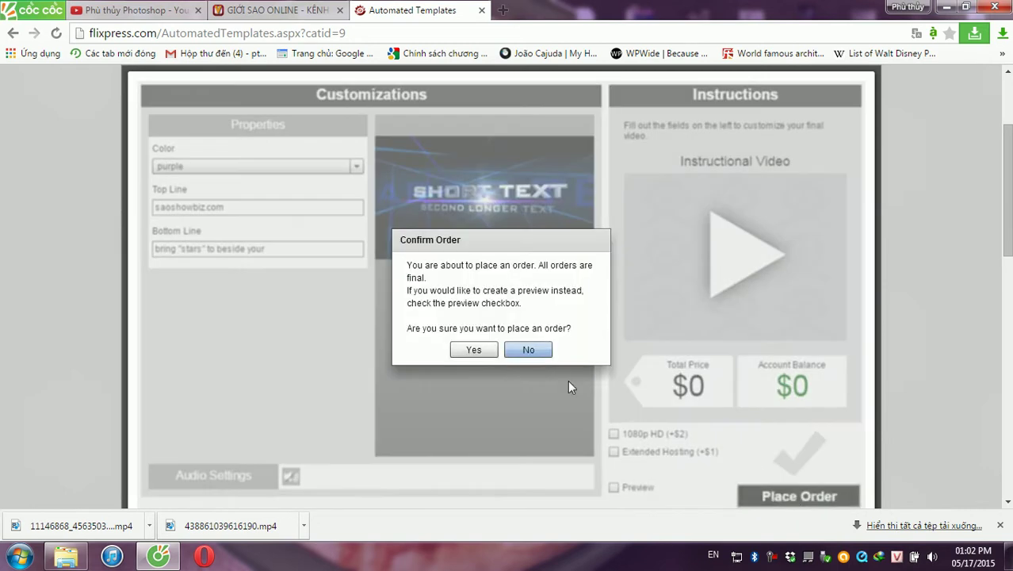
click(474, 349)
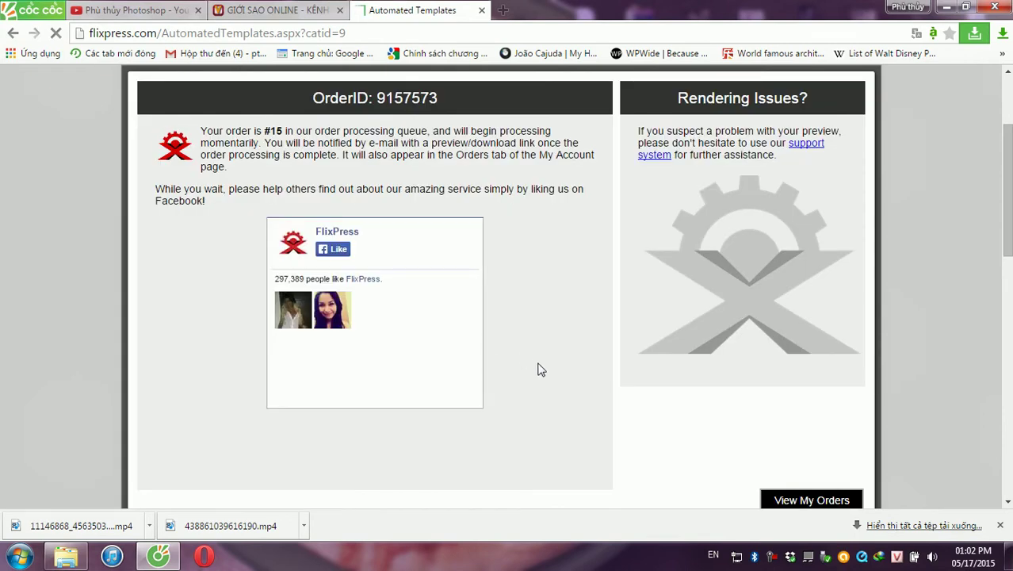
scroll(550, 363, down, 3)
click(801, 279)
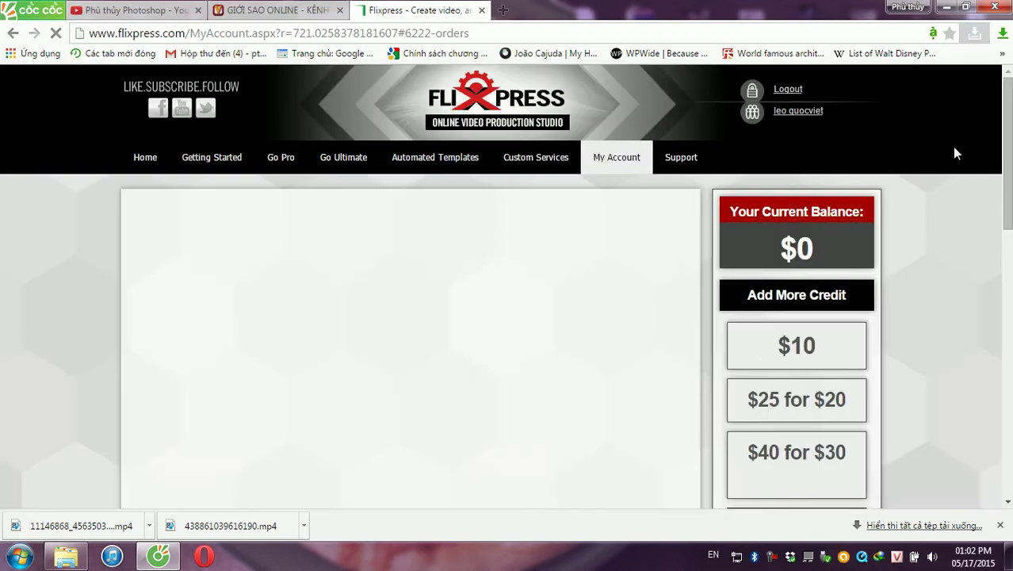
Scroll to the processed orders, where the new fourth order is still processing
drag(1010, 146, 1011, 179)
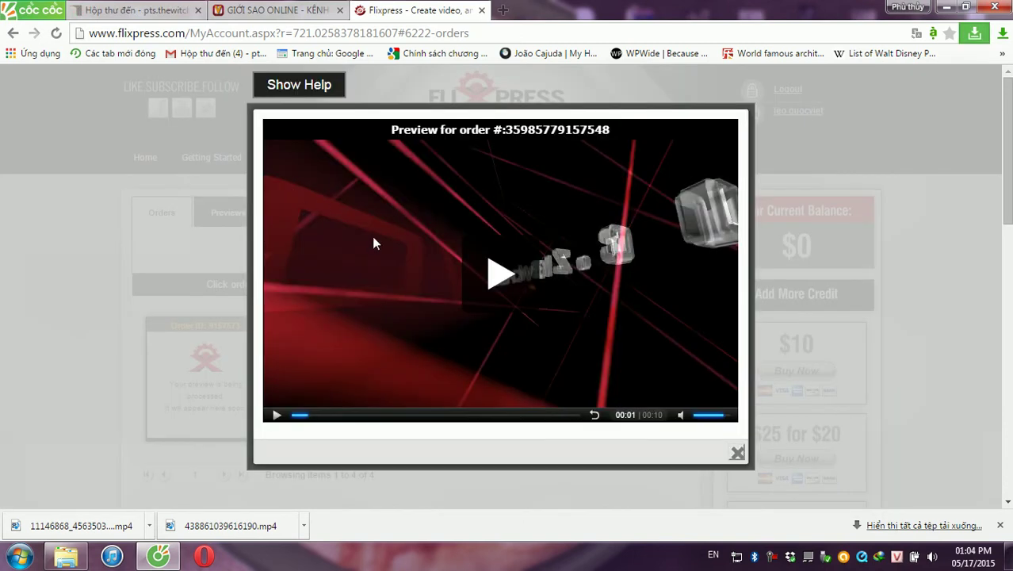
Play the new order's preview and pause it at 00:08 on the finished titles
click(418, 257)
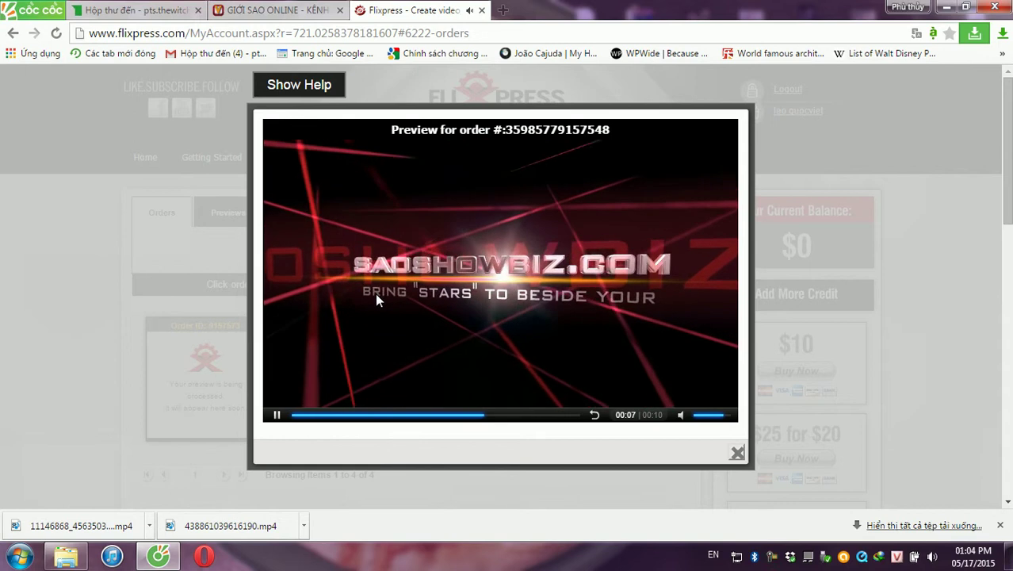
click(318, 344)
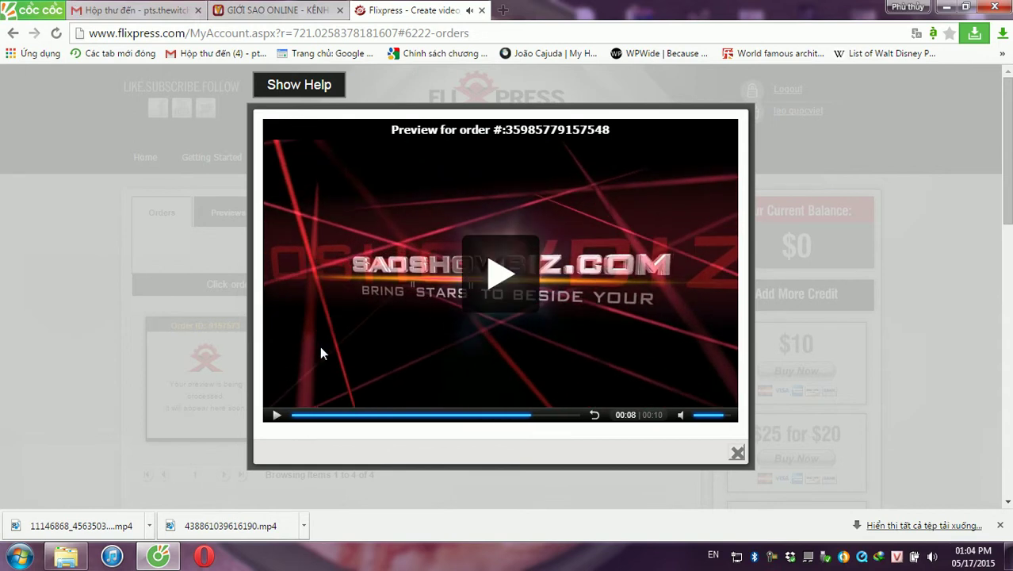